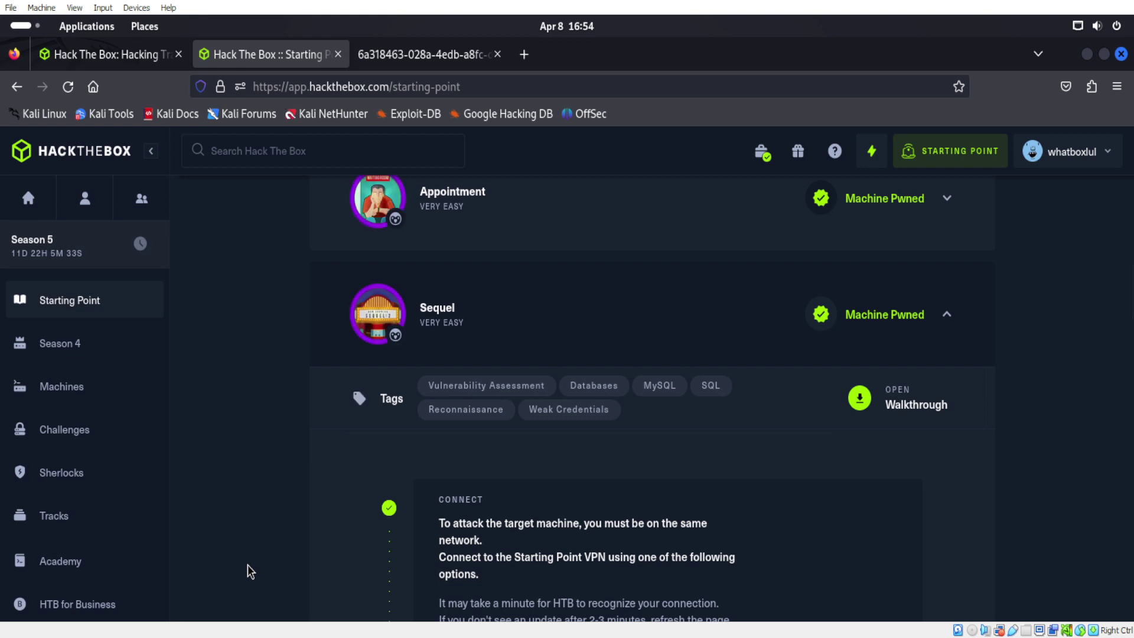
Spawn the target machine for the Sequel box
scroll(247, 564, down, 3)
scroll(754, 422, down, 2)
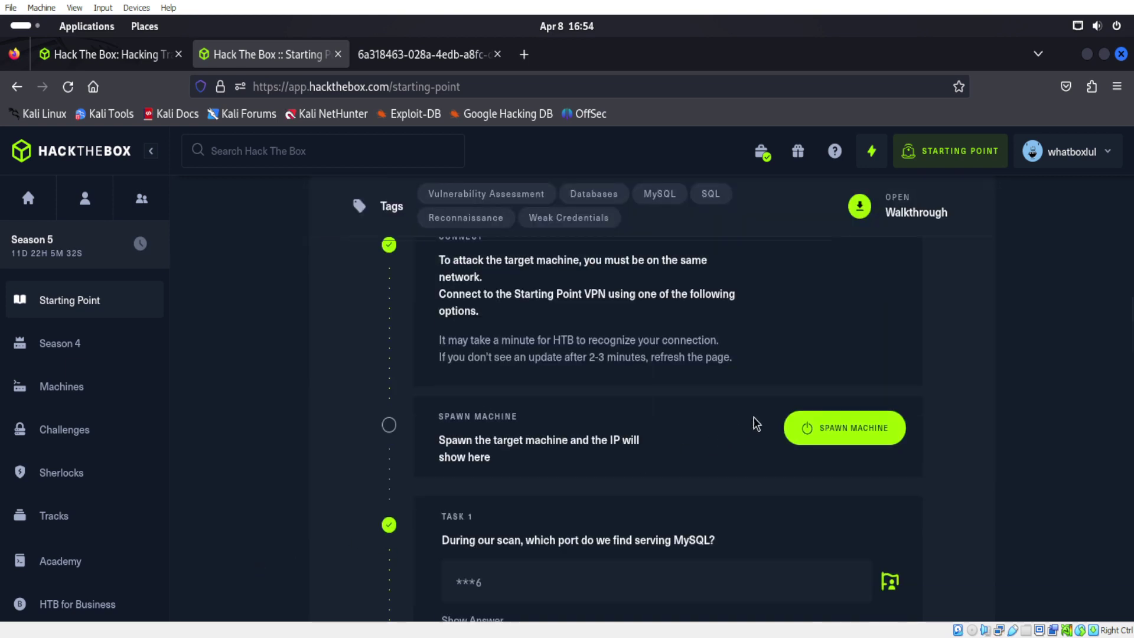
click(854, 357)
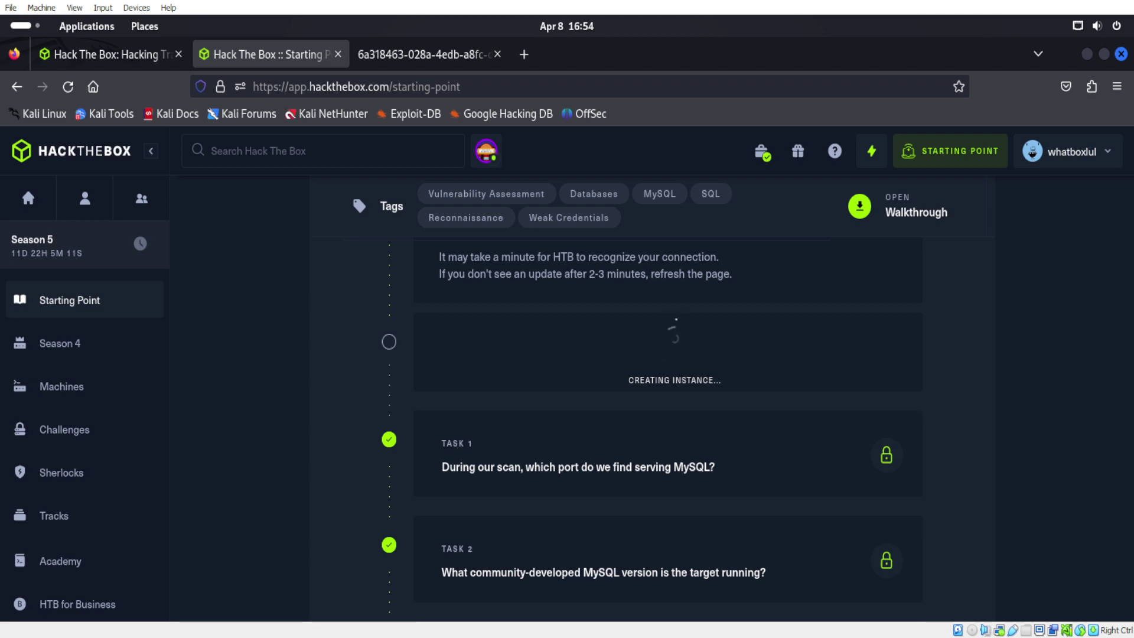
Look through the Tier 1 machines, expand Crocodile and try to spawn its target machine
scroll(294, 401, up, 2)
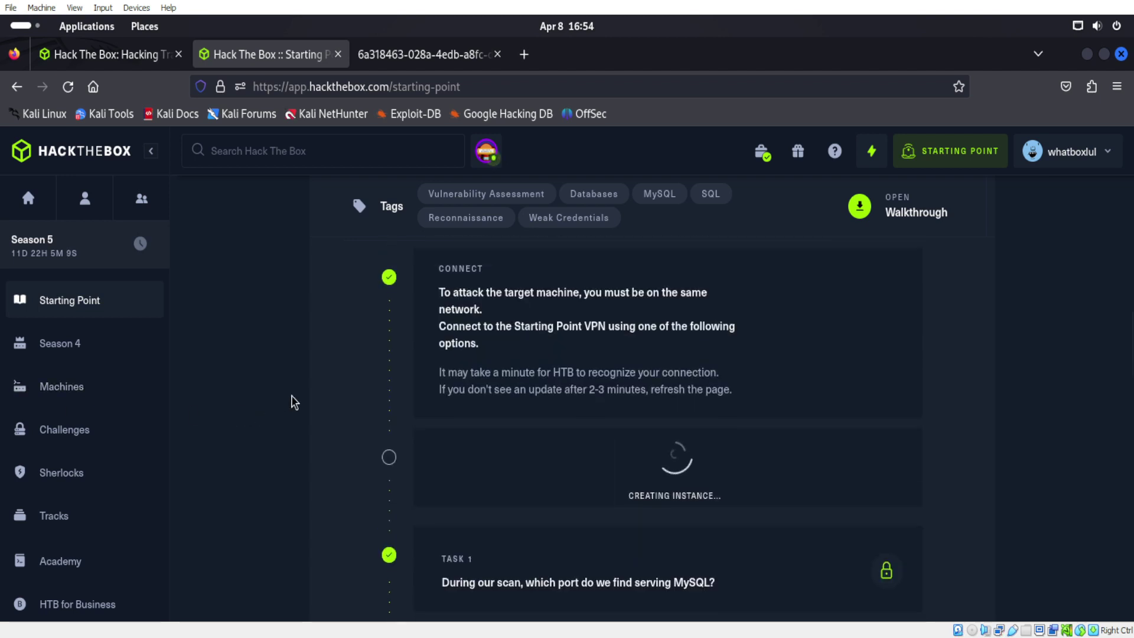
scroll(293, 402, up, 2)
scroll(293, 402, down, 9)
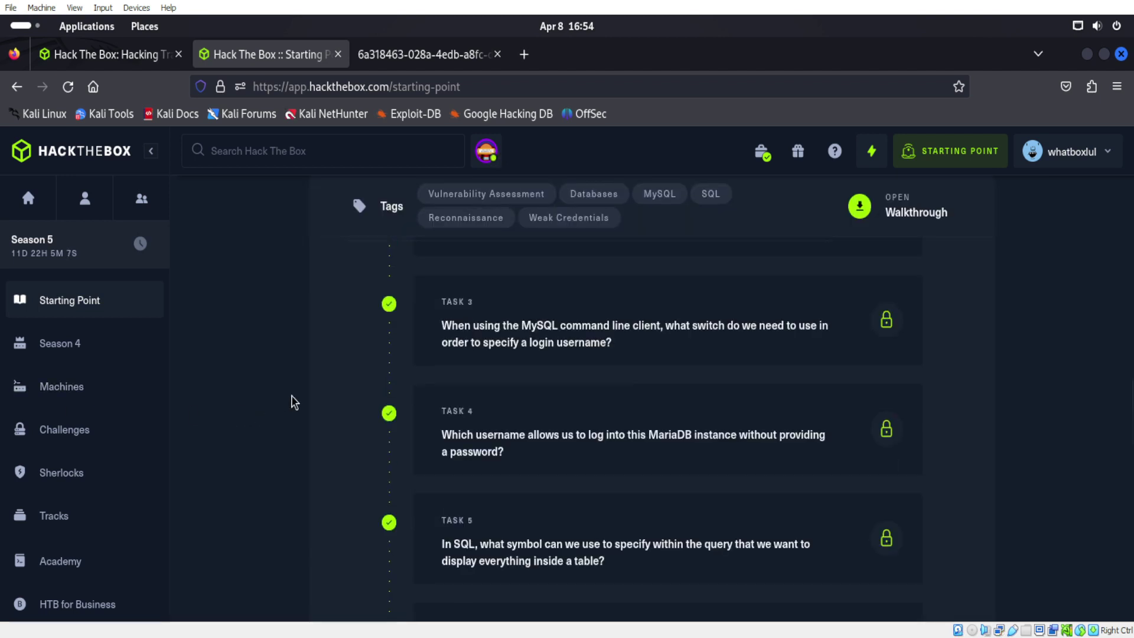
scroll(293, 402, down, 8)
scroll(291, 400, down, 2)
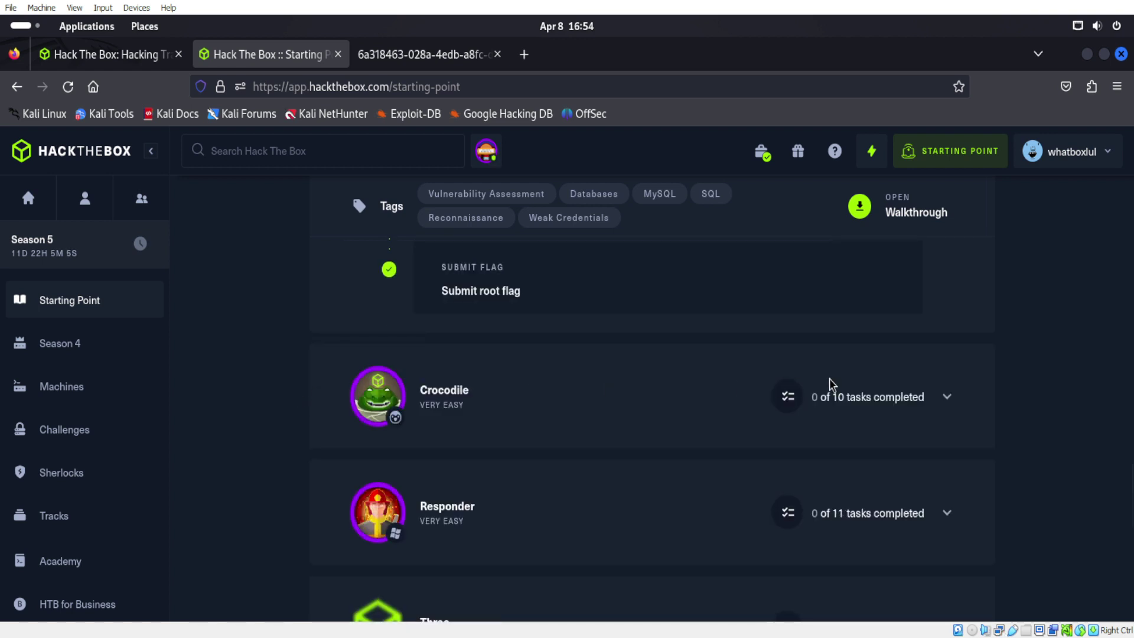
scroll(941, 397, down, 15)
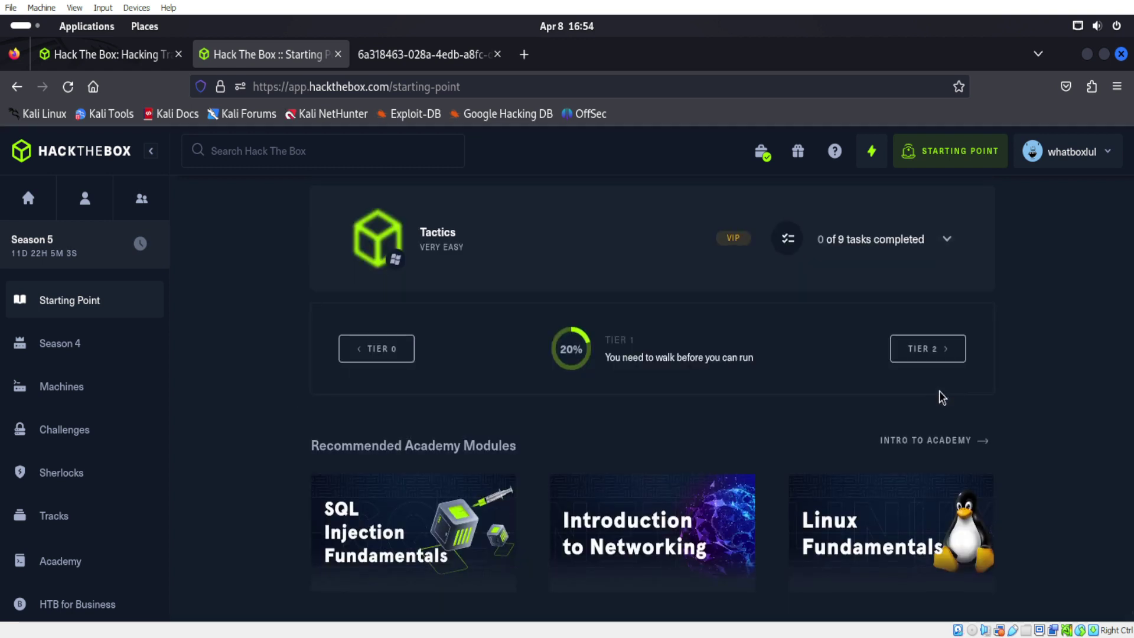
scroll(816, 389, up, 8)
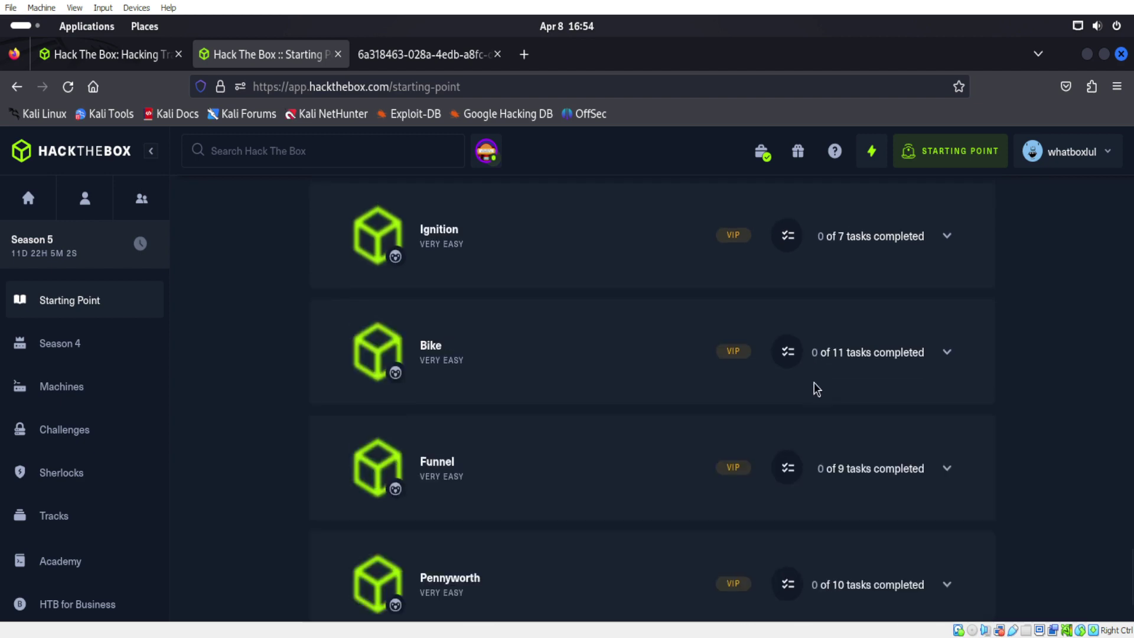
scroll(816, 389, up, 10)
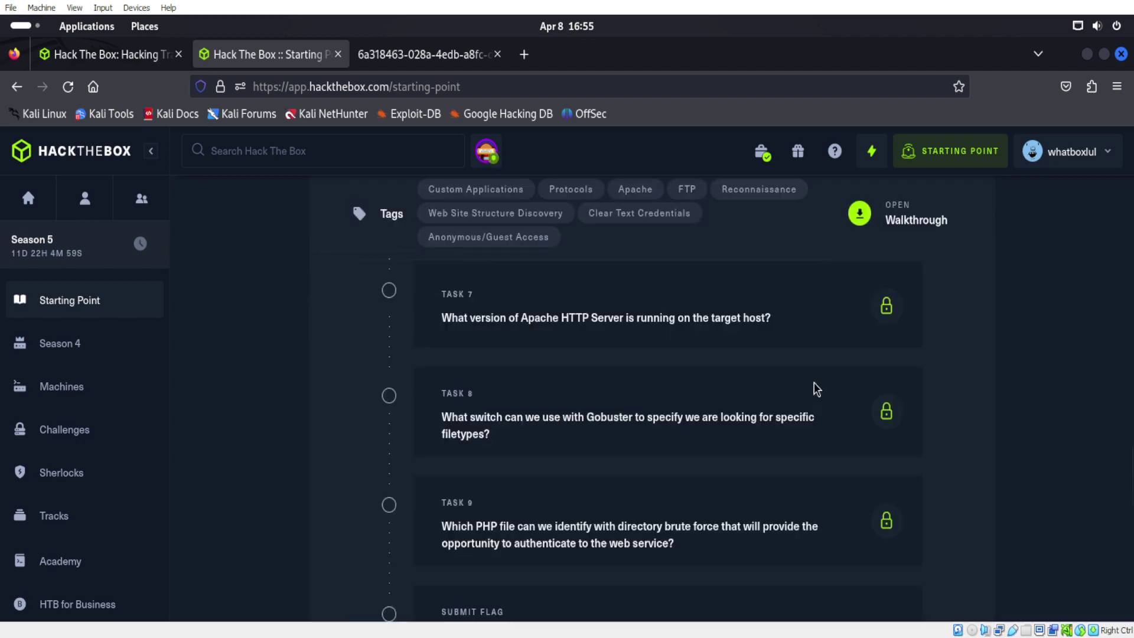
scroll(816, 389, up, 12)
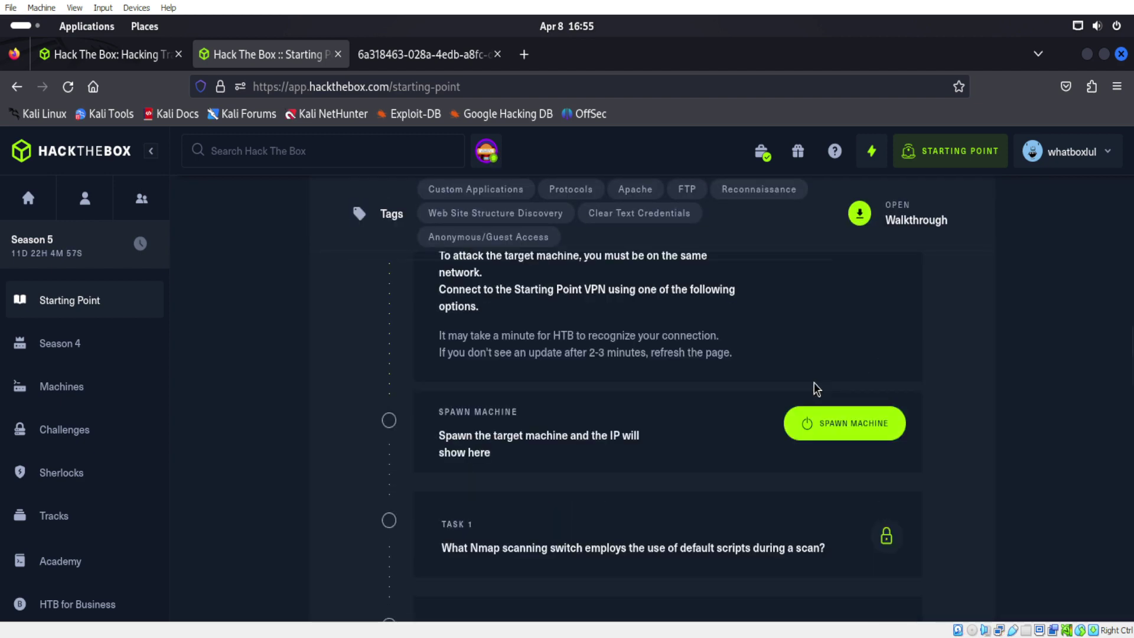
click(849, 434)
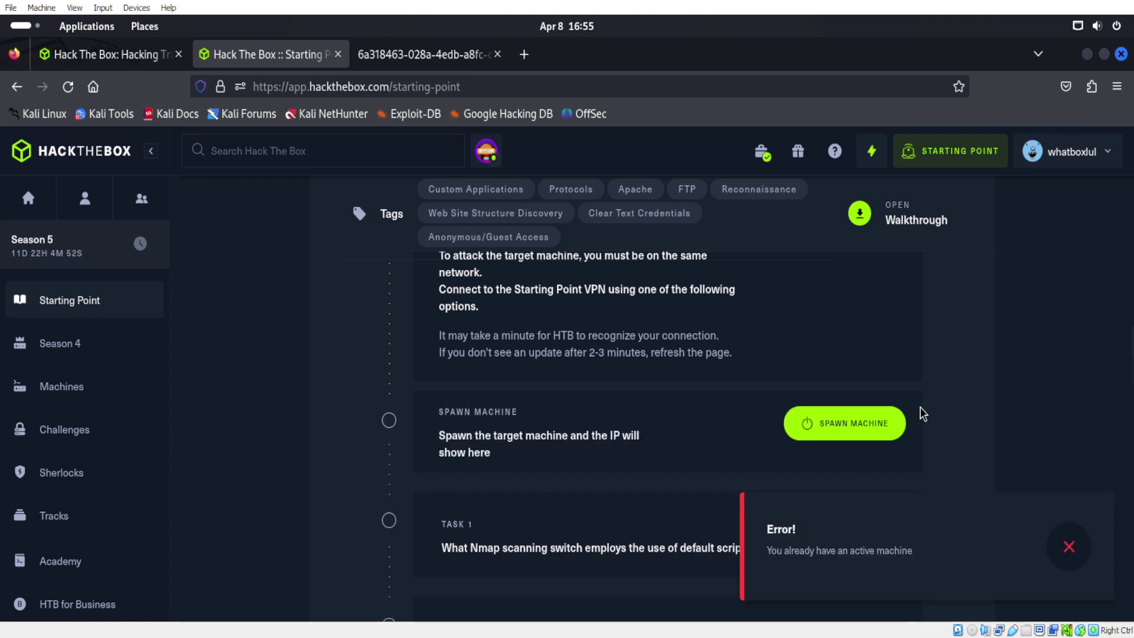
Reopen the active Sequel machine and stop its running instance
scroll(912, 399, up, 6)
scroll(909, 407, down, 1)
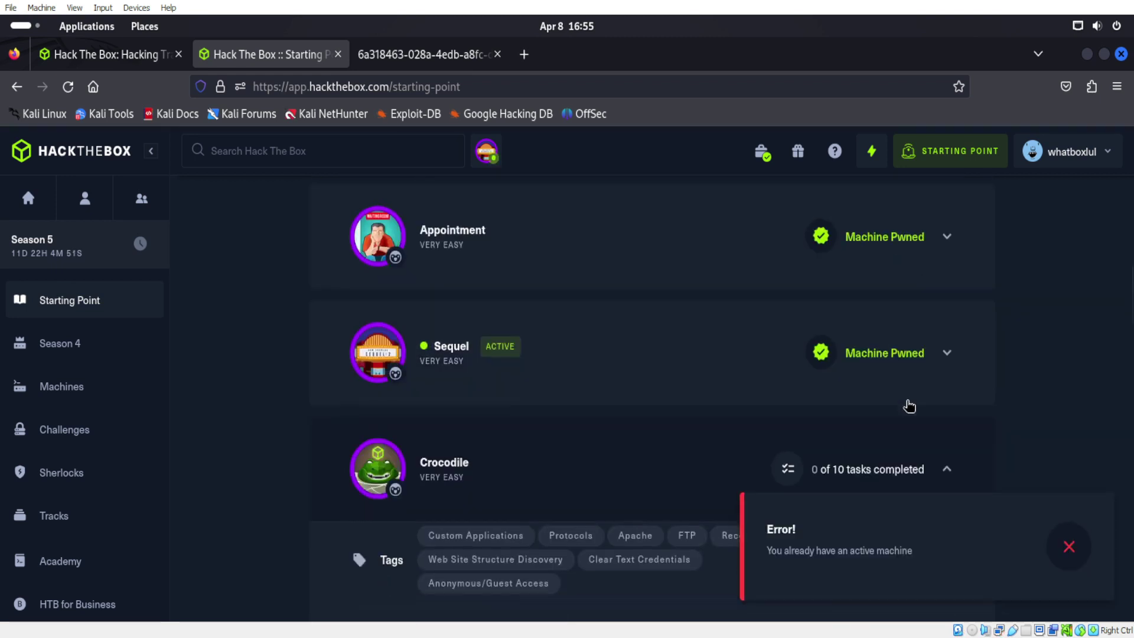
scroll(910, 406, down, 2)
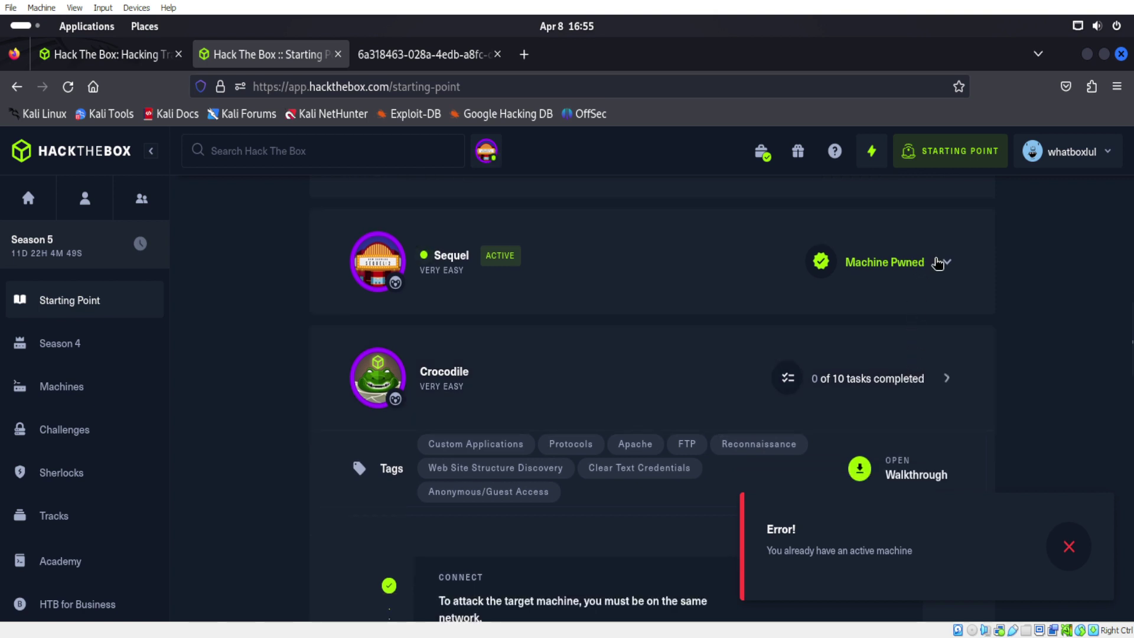
click(938, 263)
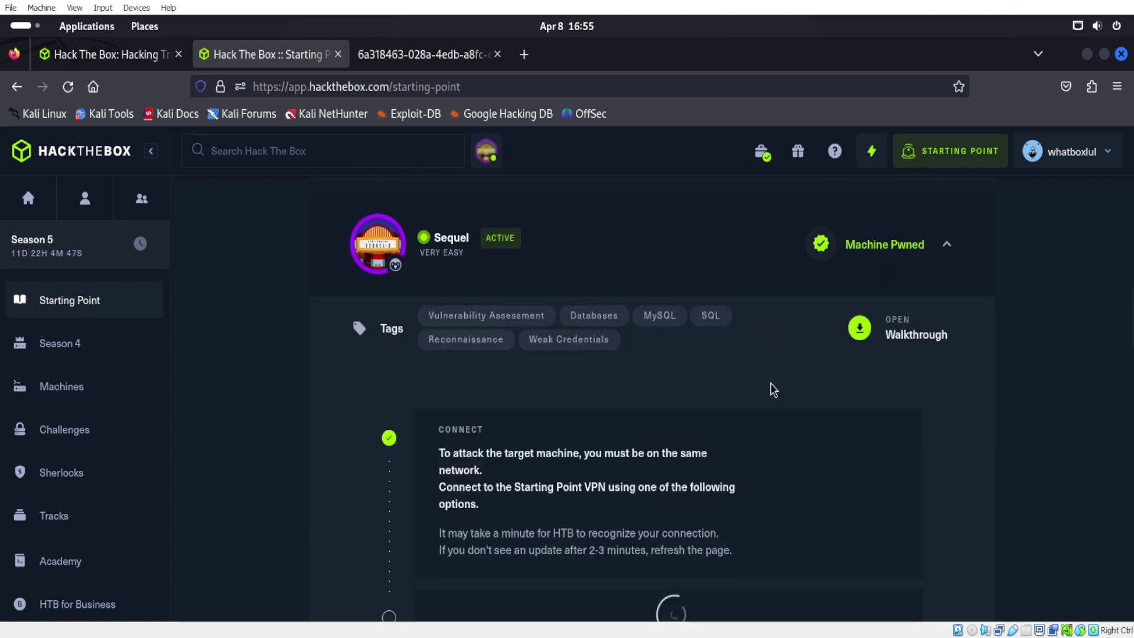
scroll(773, 389, down, 4)
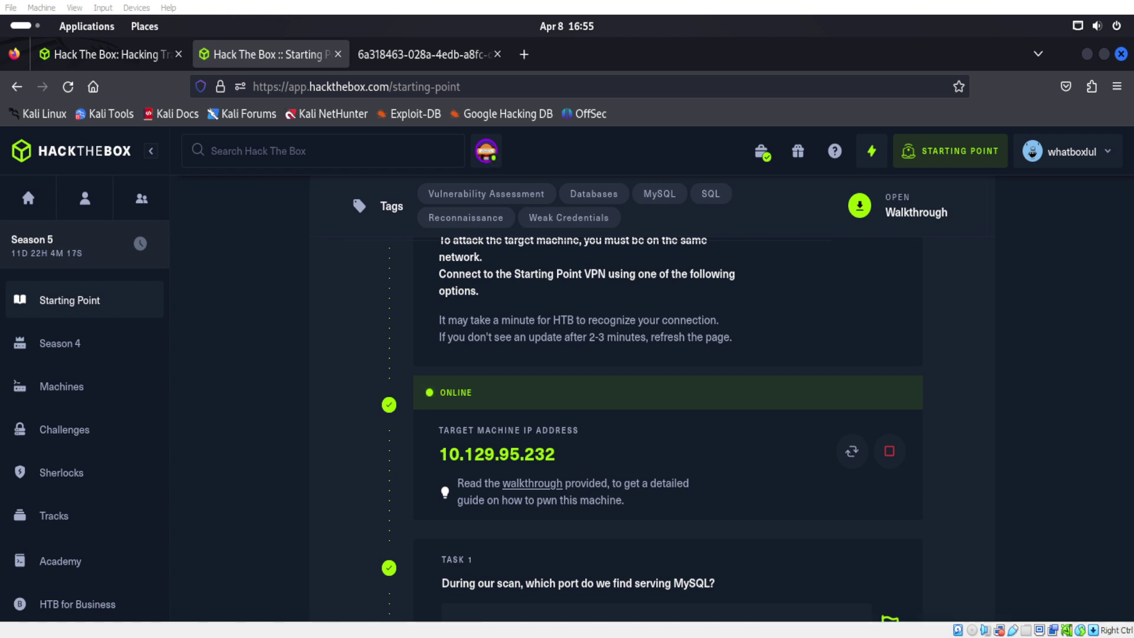
click(890, 452)
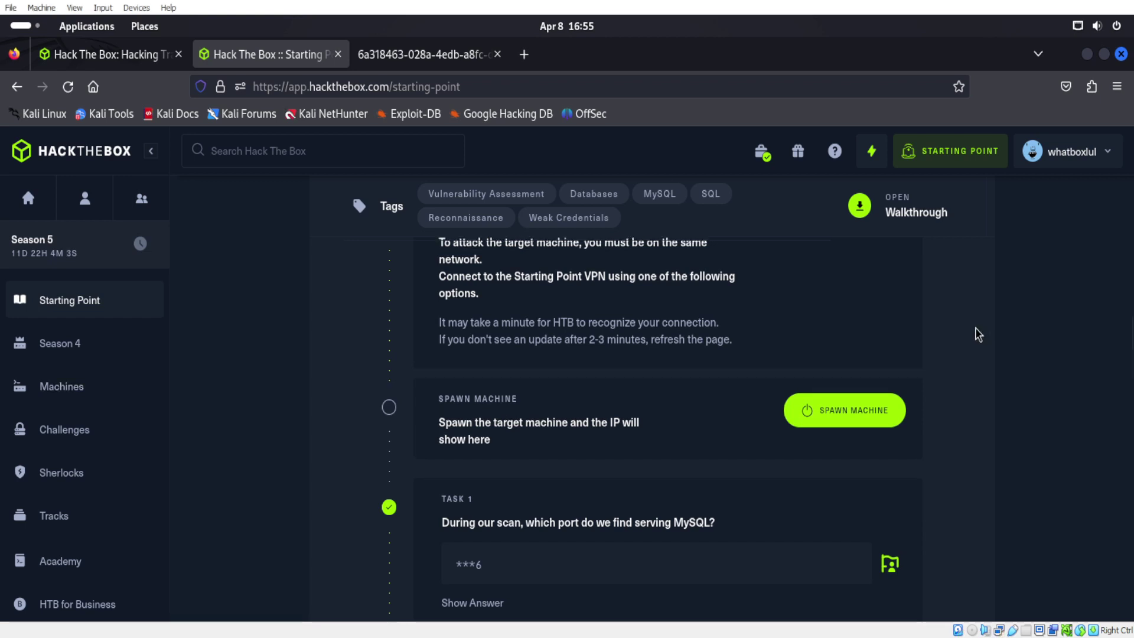
Collapse Sequel, expand the Crocodile machine and spawn its target
scroll(926, 366, up, 2)
scroll(957, 299, up, 4)
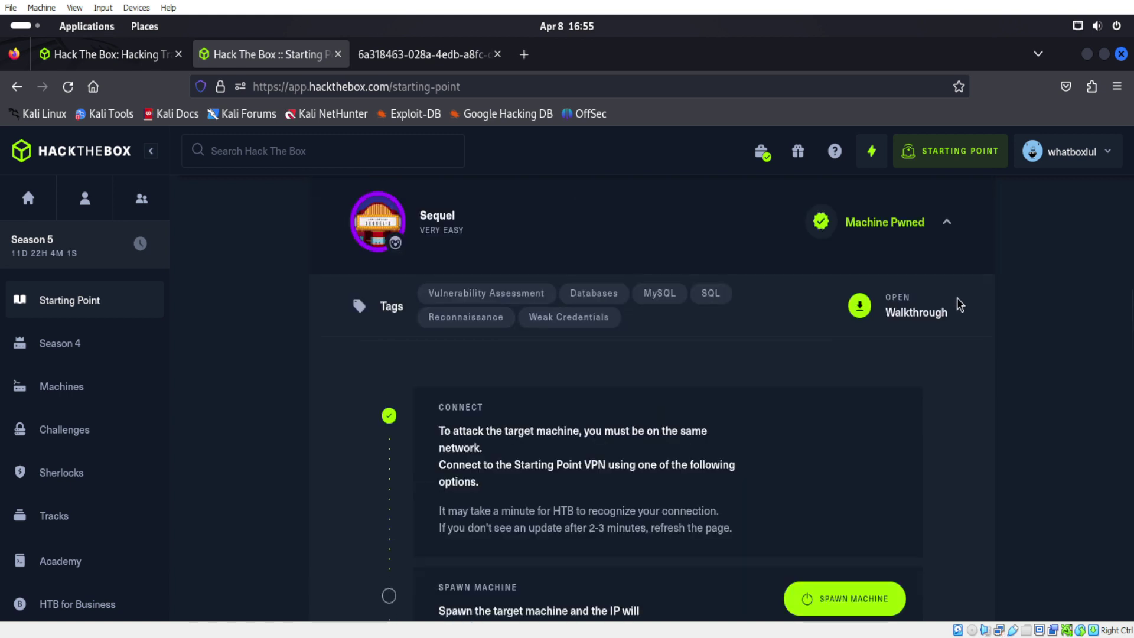
click(949, 375)
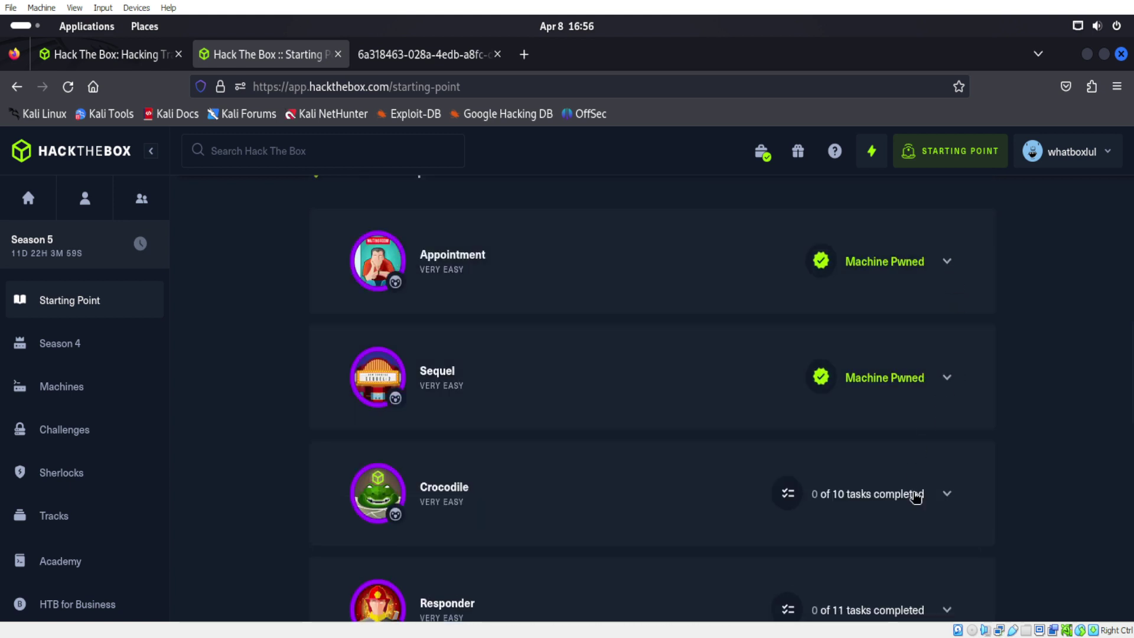
click(946, 495)
scroll(944, 499, down, 6)
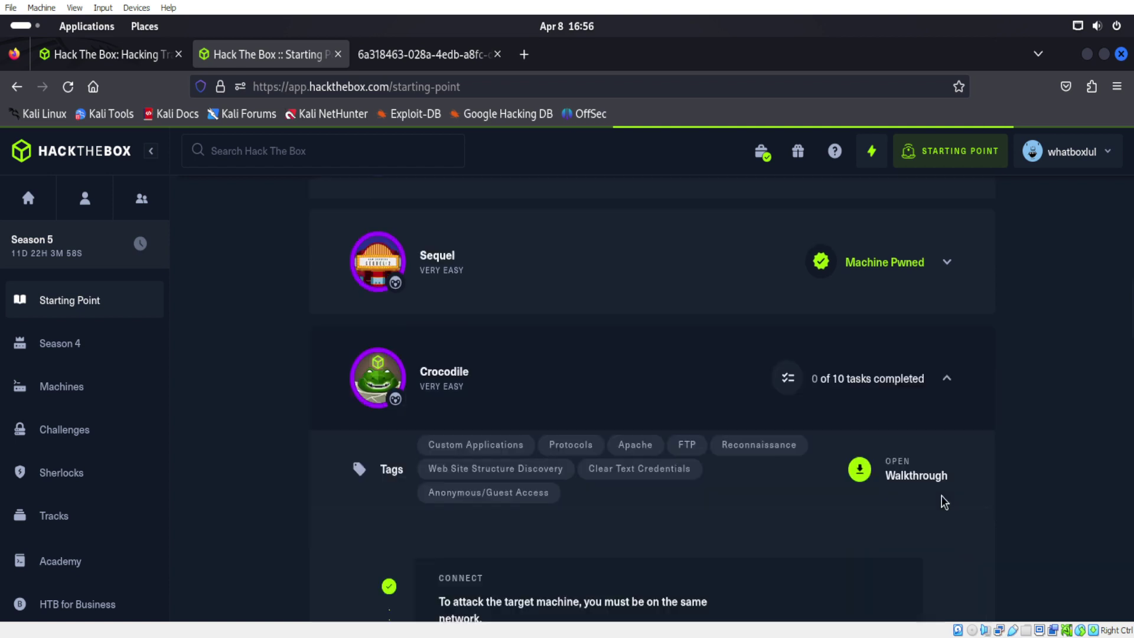
scroll(940, 499, down, 2)
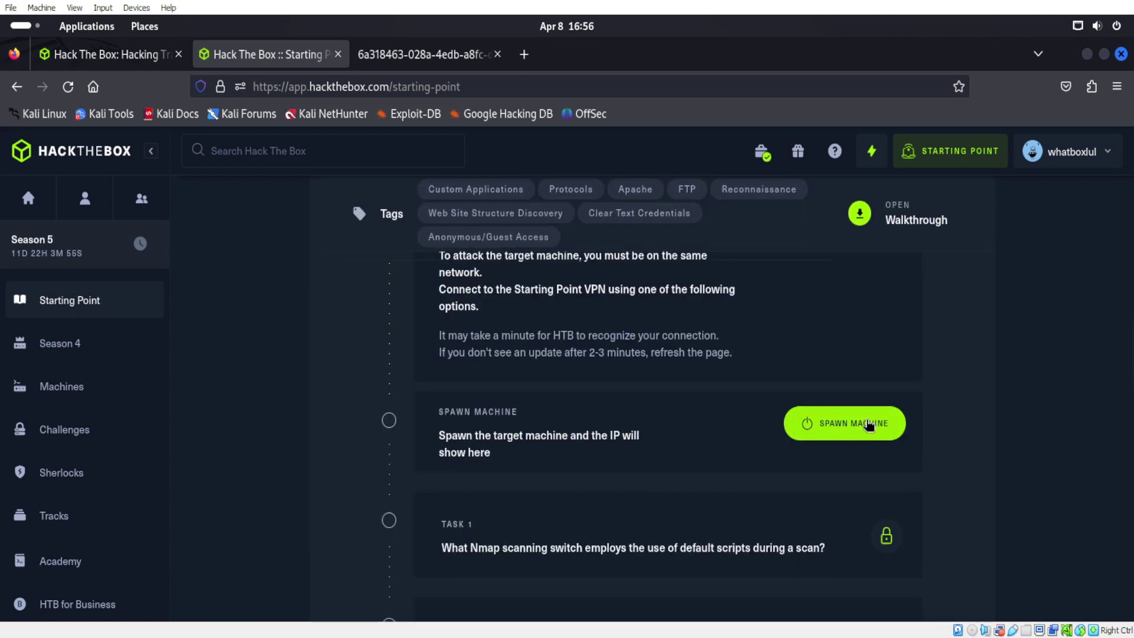
click(844, 423)
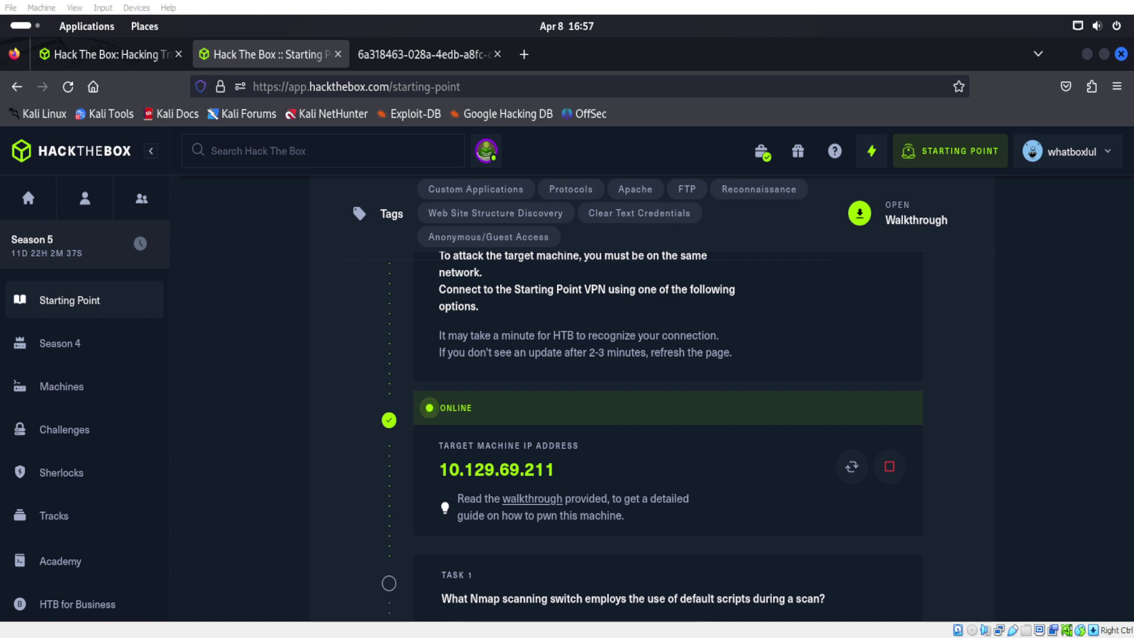
Submit "-sC" as the Task 1 answer about the Nmap default scripts switch
scroll(674, 540, down, 2)
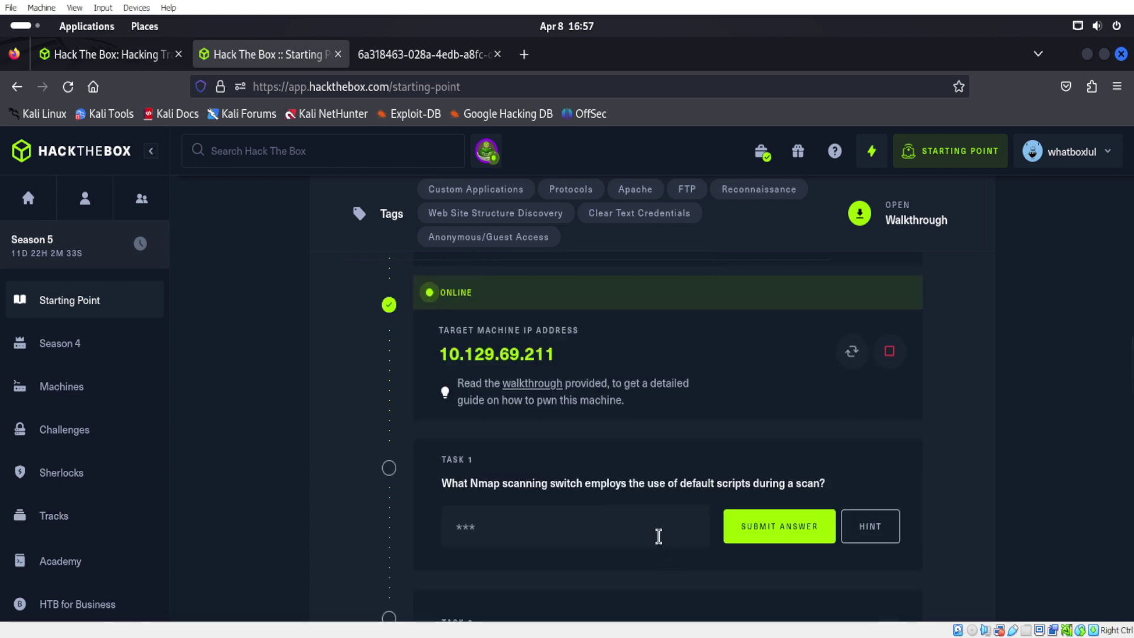
click(623, 526)
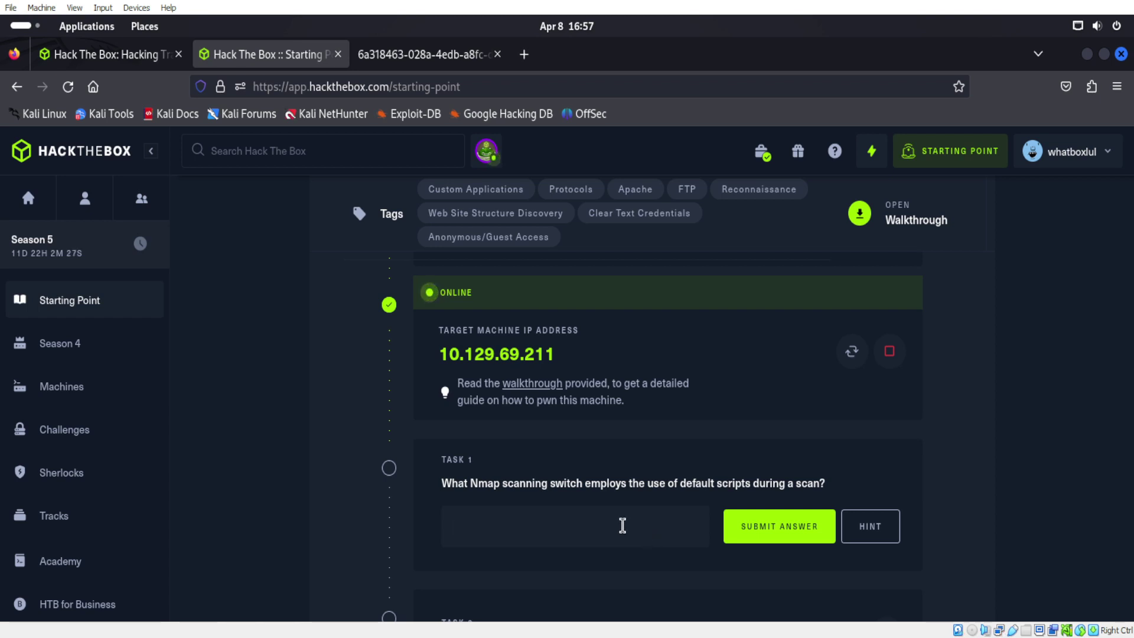
text(-sC)
click(746, 532)
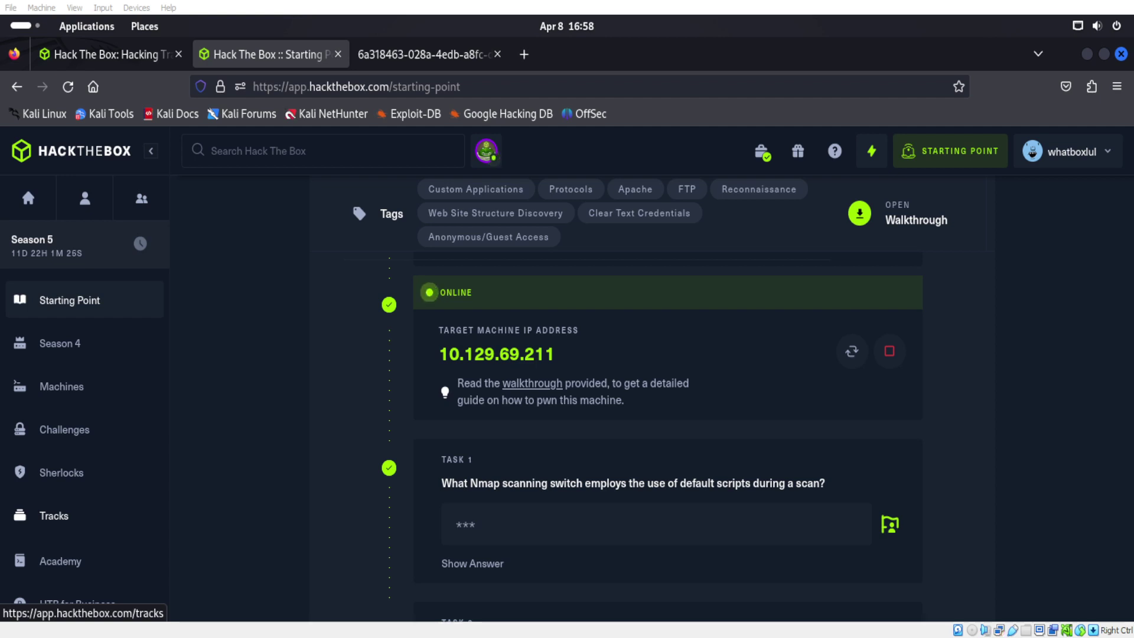
Check the Task 2 question, copy the Crocodile target's IP address and minimize the browser to reach the terminal
scroll(860, 427, down, 4)
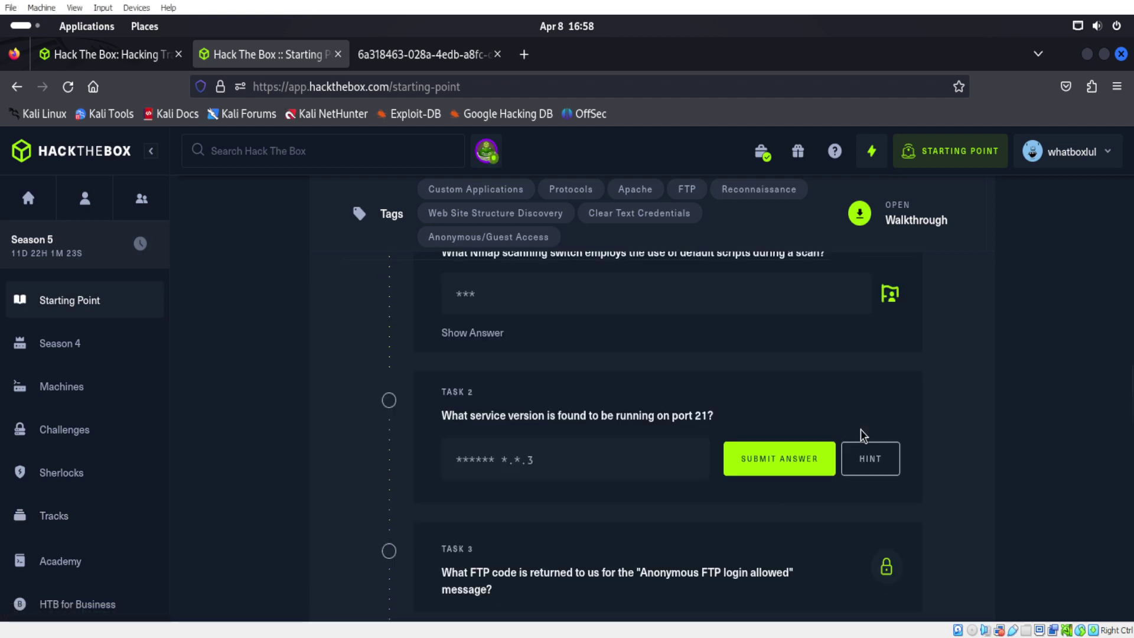
click(647, 463)
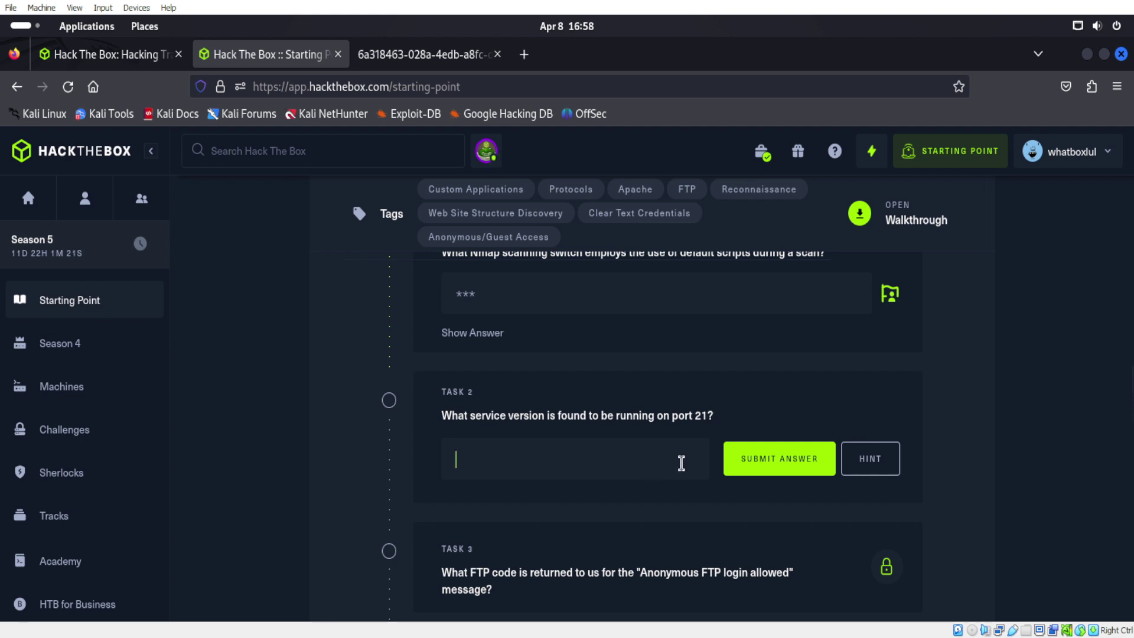
scroll(873, 394, up, 4)
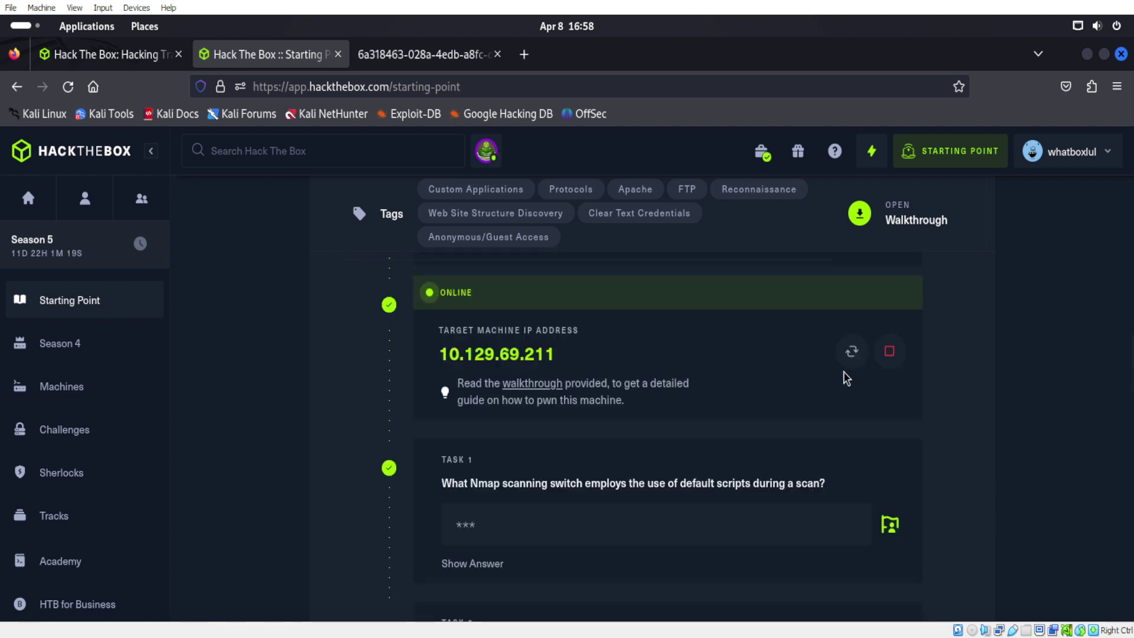
click(526, 353)
scroll(1073, 185, up, 4)
click(1087, 54)
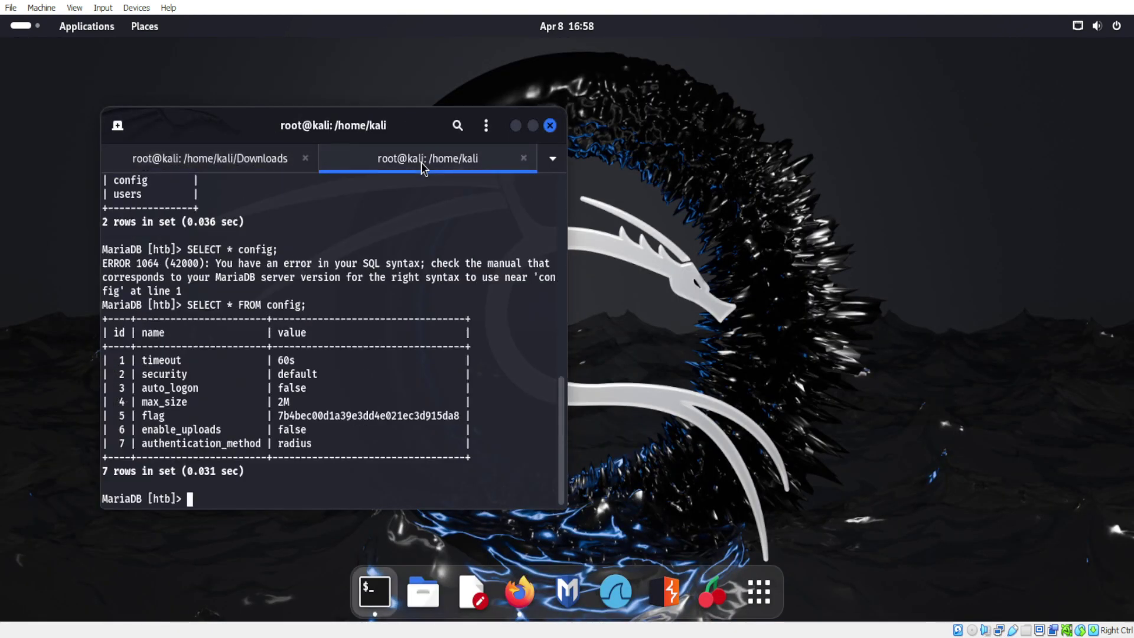
Open a new terminal tab and switch to root with sudo su, entering the account password
click(118, 125)
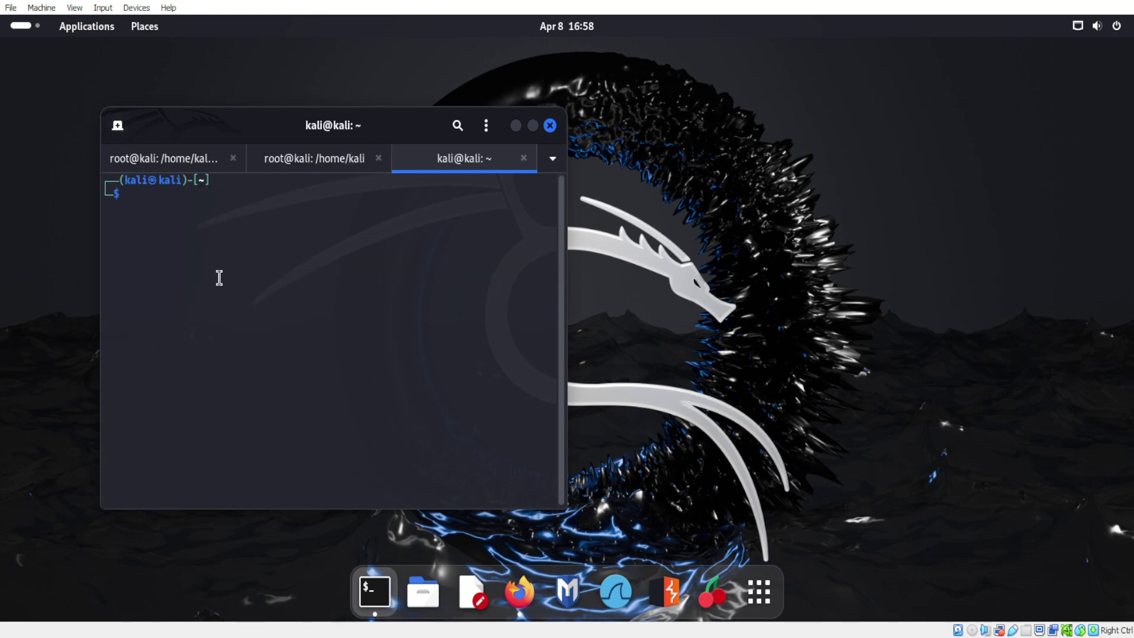
text(sudo su)
key(Return)
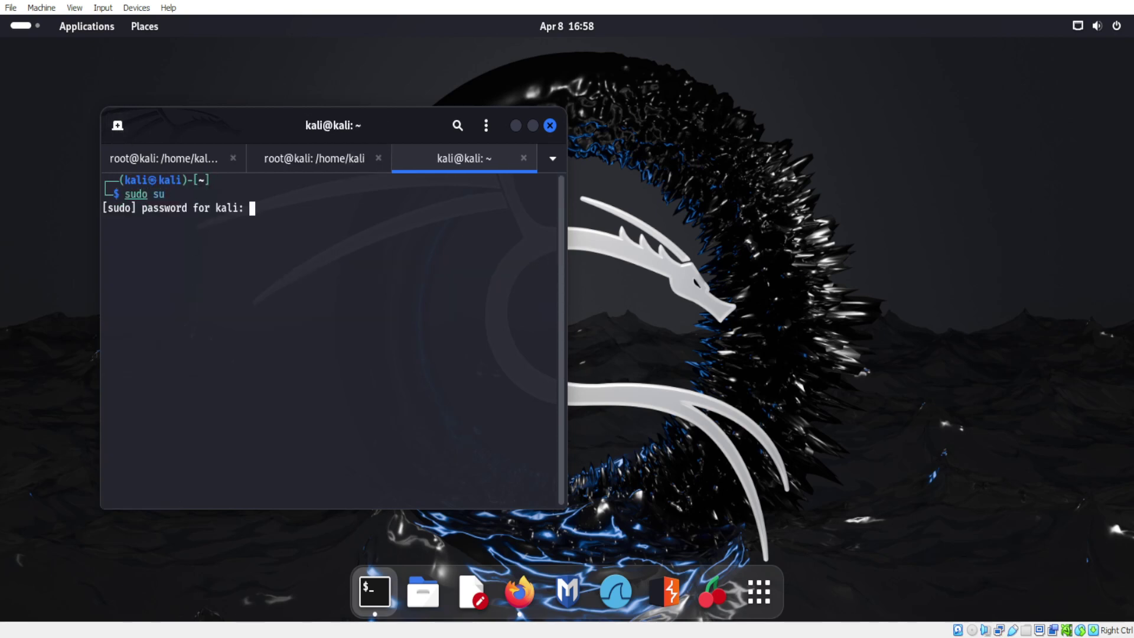
key(Return)
Run a default-script Nmap scan of the Crocodile target with nmap -sC 10.129.69.211
text(nmap )
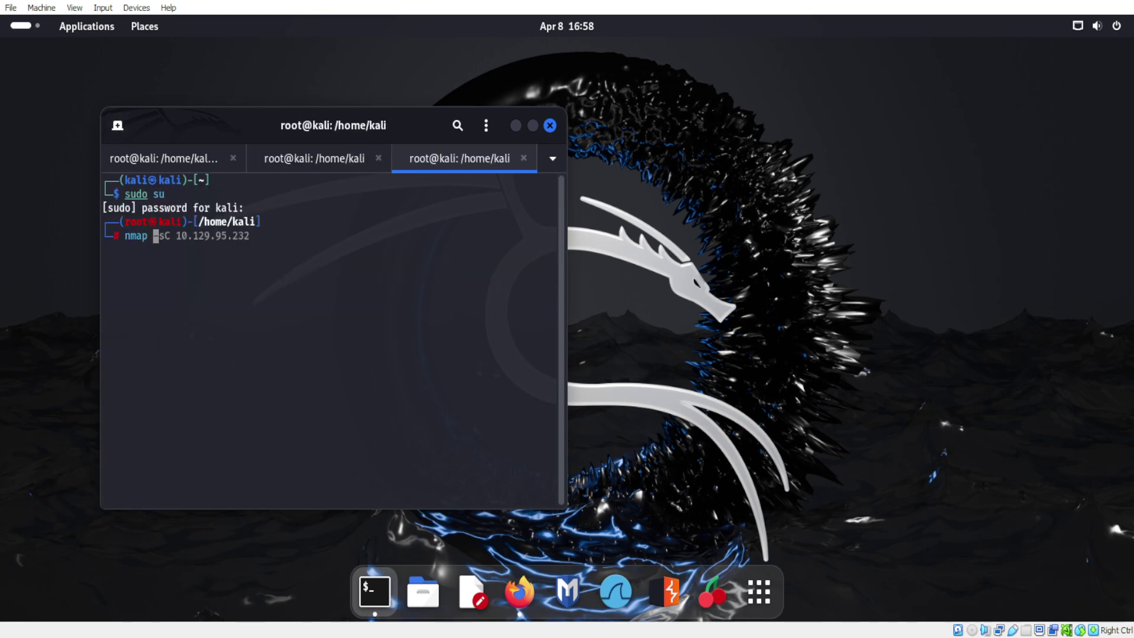
text(-sV)
key(Right)
key(Left)
key(Left)
key(Left)
key(Left)
key(Left)
key(Left)
key(Left)
key(Left)
key(Left)
key(Left)
key(Left)
key(Left)
key(Left)
right_click(196, 232)
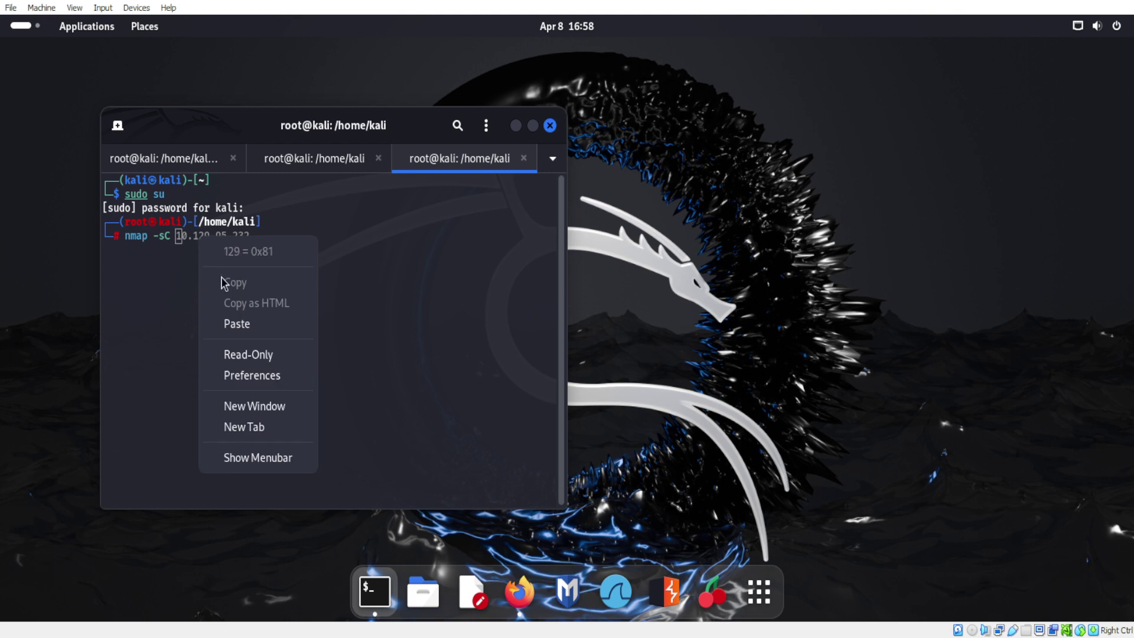
click(236, 323)
key(Return)
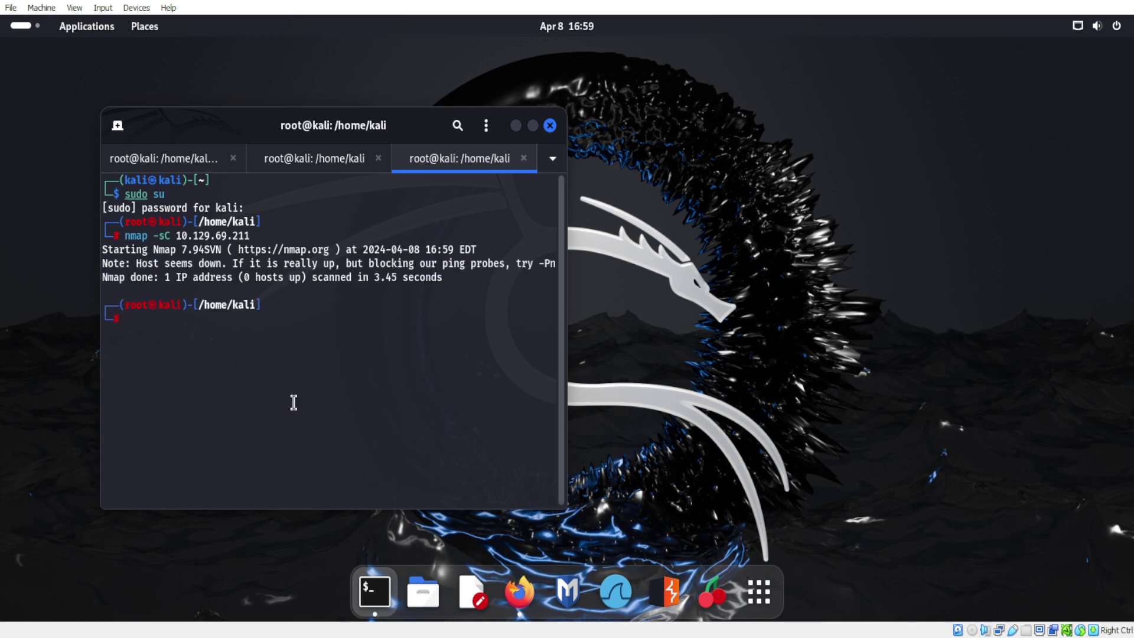
Rerun the scan without host discovery by adding the -Pn option: nmap -sC -Pn 10.129.69.211
key(Up)
key(Left)
key(Left)
key(Left)
key(Left)
key(Left)
key(Left)
key(Left)
key(Left)
key(Left)
key(Left)
key(Left)
key(Left)
key(Left)
key(Left)
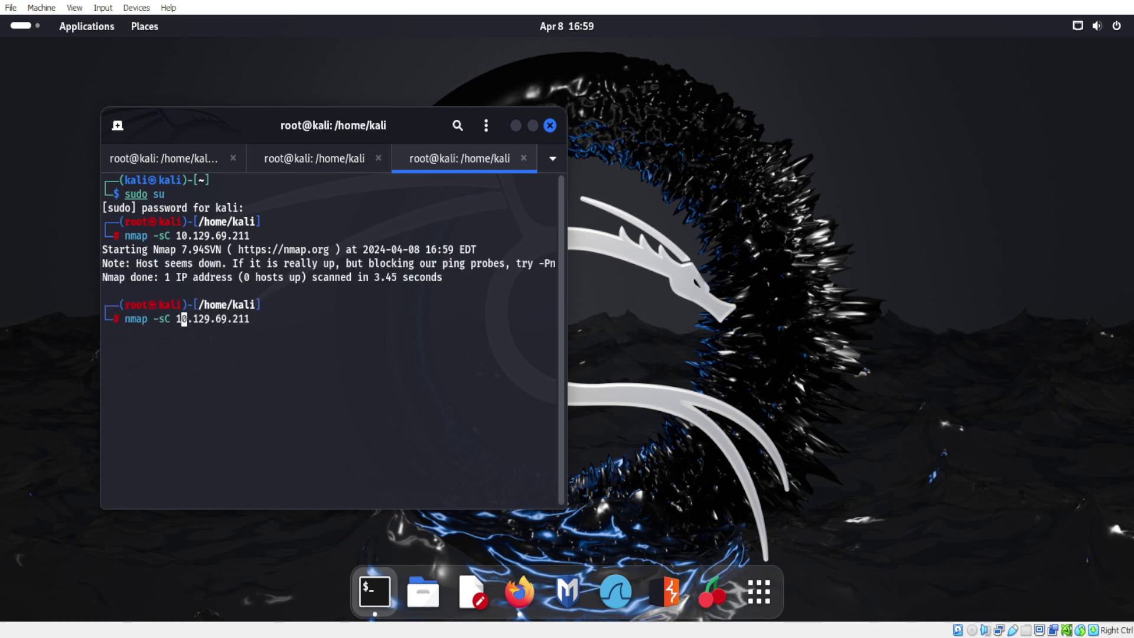
text(-pN)
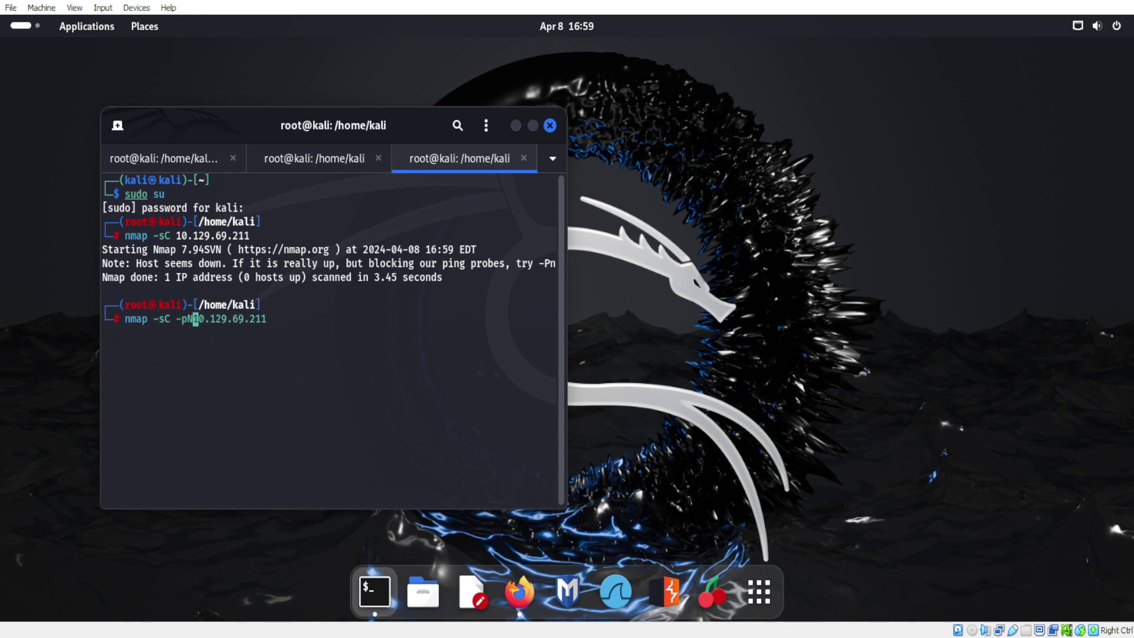
key(BackSpace)
text(Pn)
key(Return)
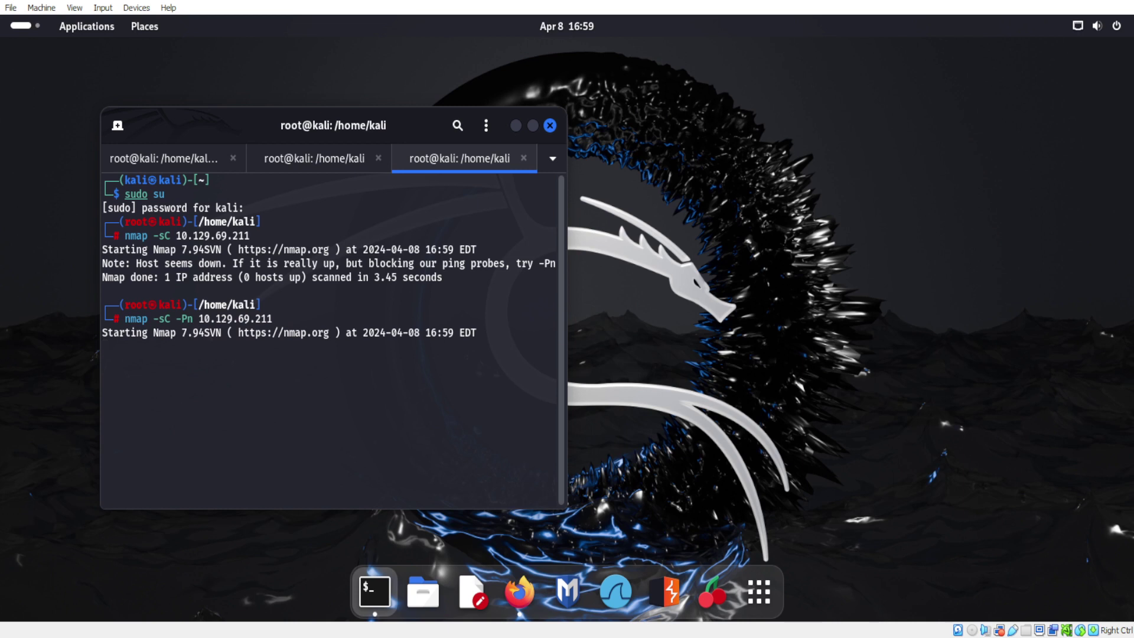
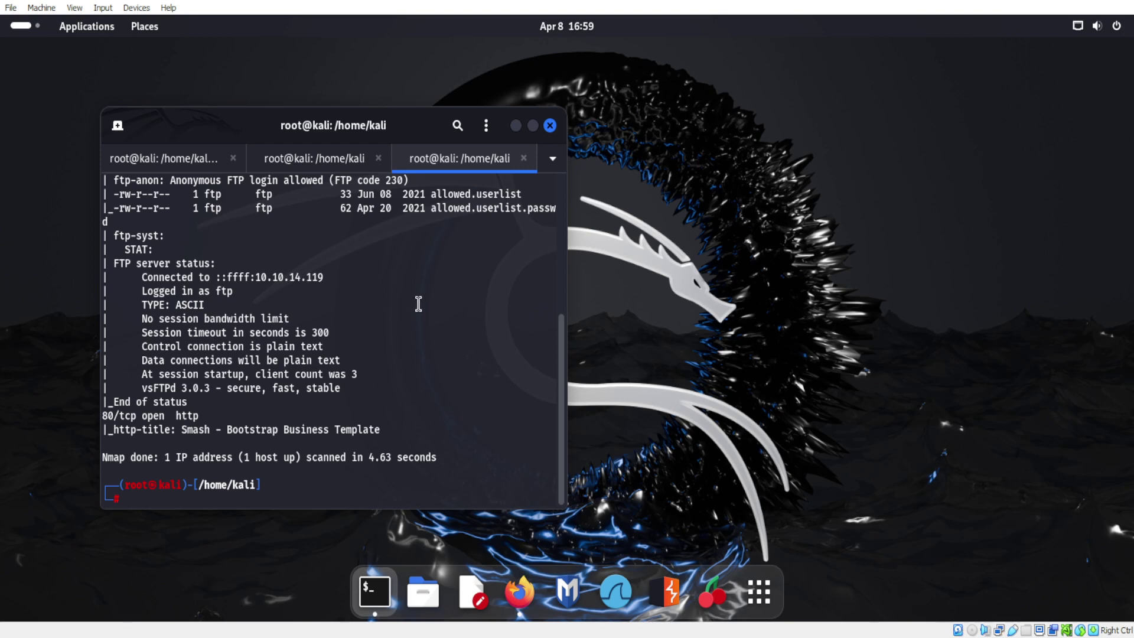
Review the Nmap scan output for the open ports and the service details reported on the FTP port
scroll(397, 355, up, 1)
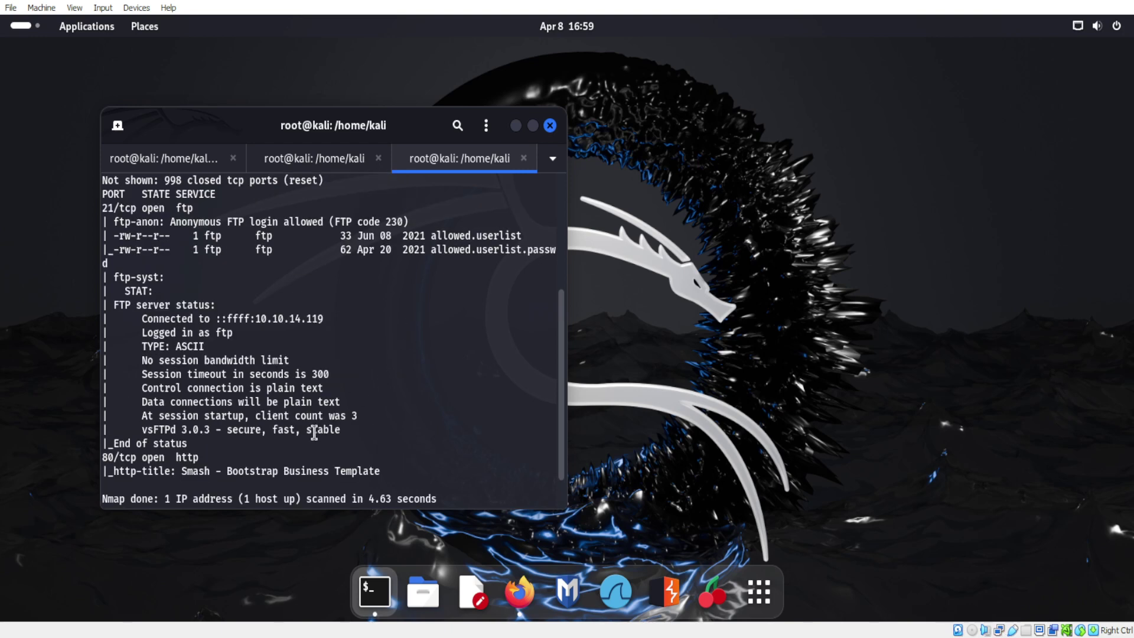
scroll(264, 426, up, 1)
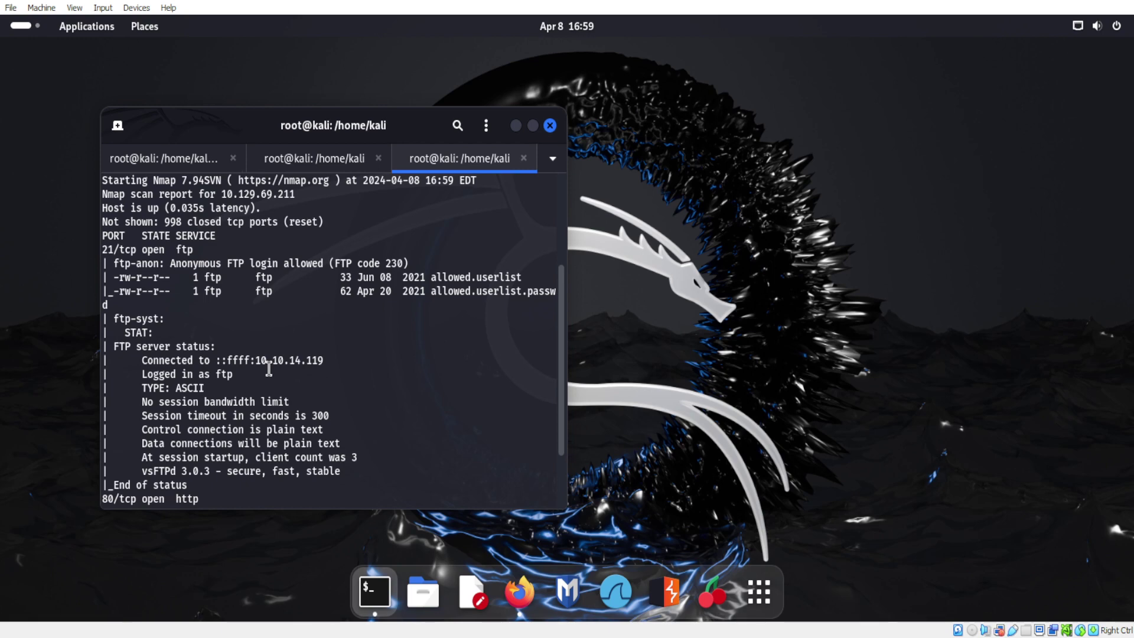
scroll(269, 370, down, 1)
scroll(435, 435, down, 1)
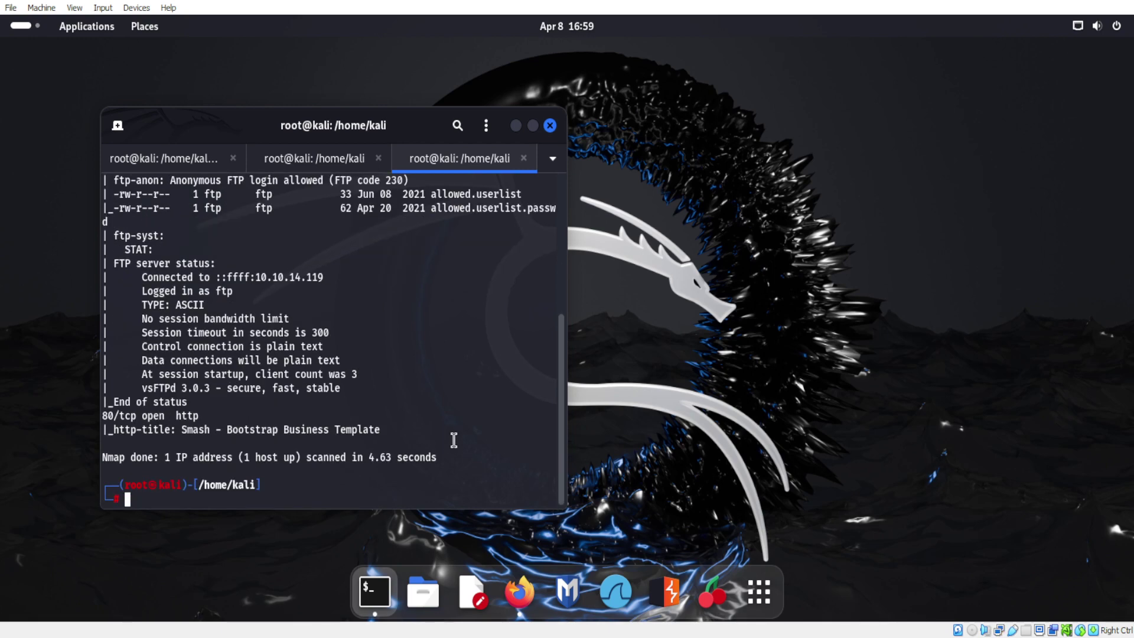
Switch to Firefox, reread Crocodile's Task 2 question about the service version on port 21, and return to the terminal
click(522, 593)
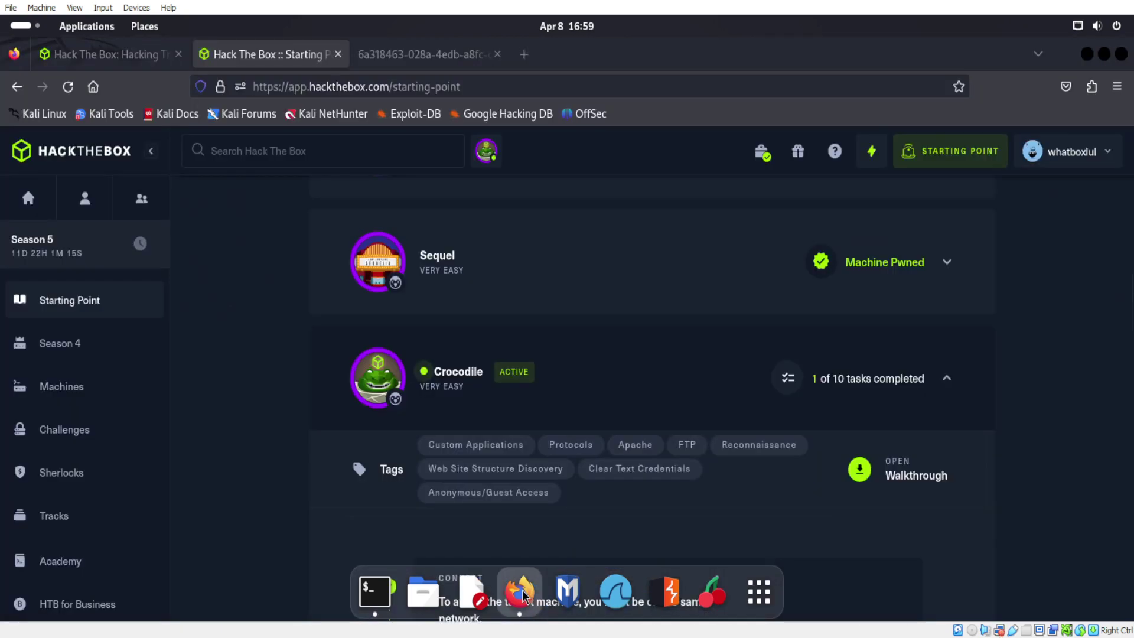
scroll(619, 507, down, 3)
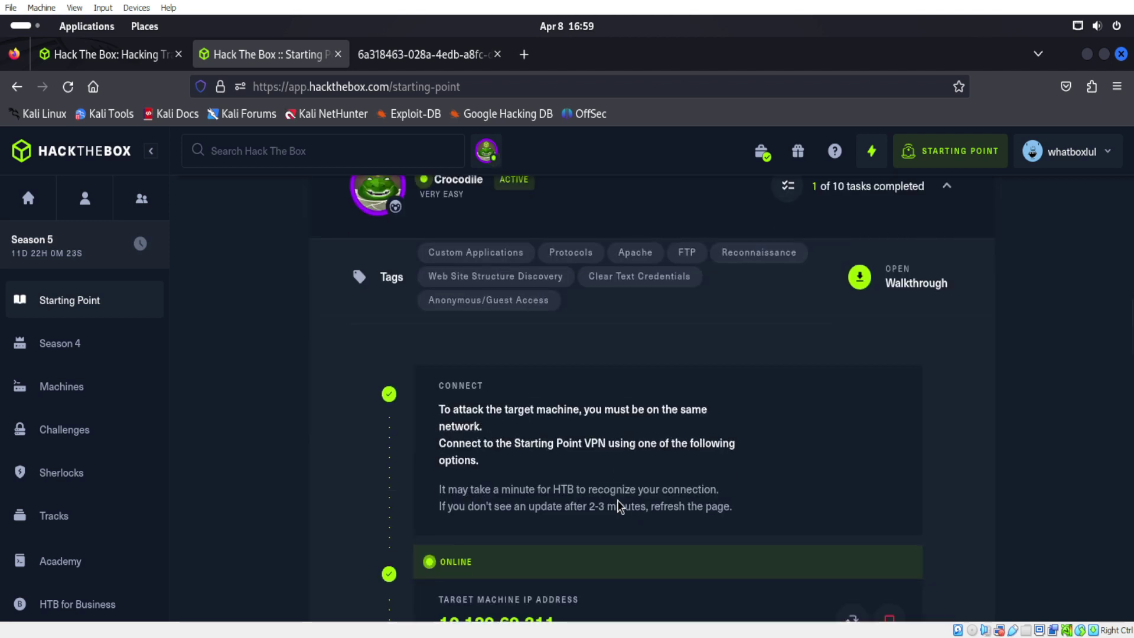
scroll(618, 506, down, 3)
scroll(619, 507, down, 3)
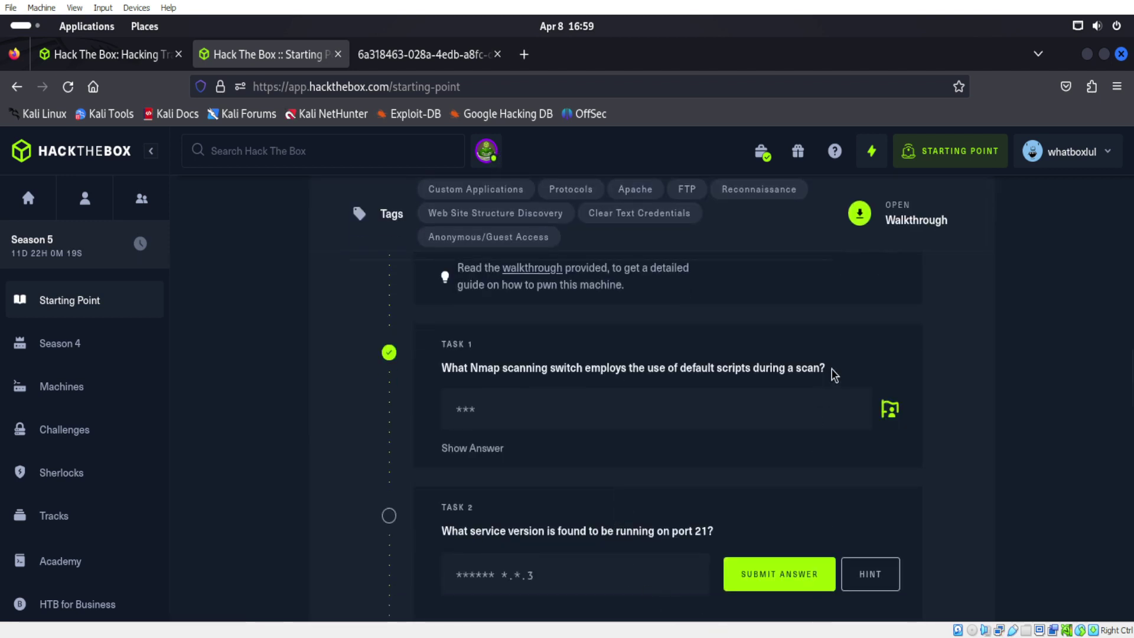
click(1087, 54)
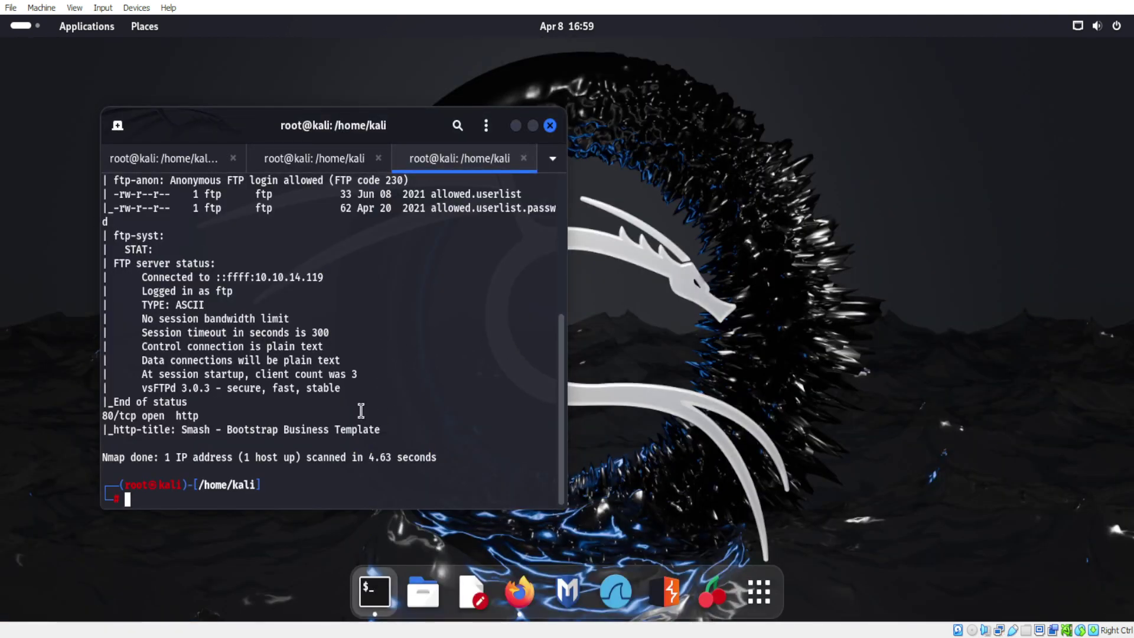
Select the FTP service version text "vsFTPd 3.0.3" in the Nmap scan output
drag(144, 388, 209, 389)
click(208, 388)
double_click(195, 389)
click(148, 390)
click(193, 389)
right_click(193, 388)
click(142, 389)
click(210, 389)
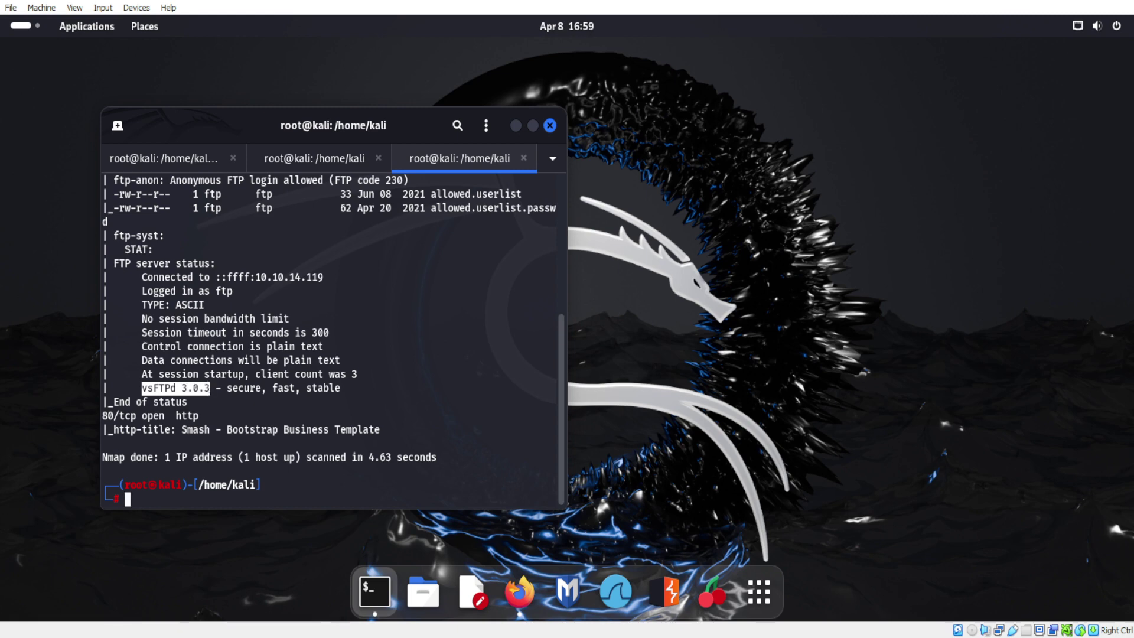